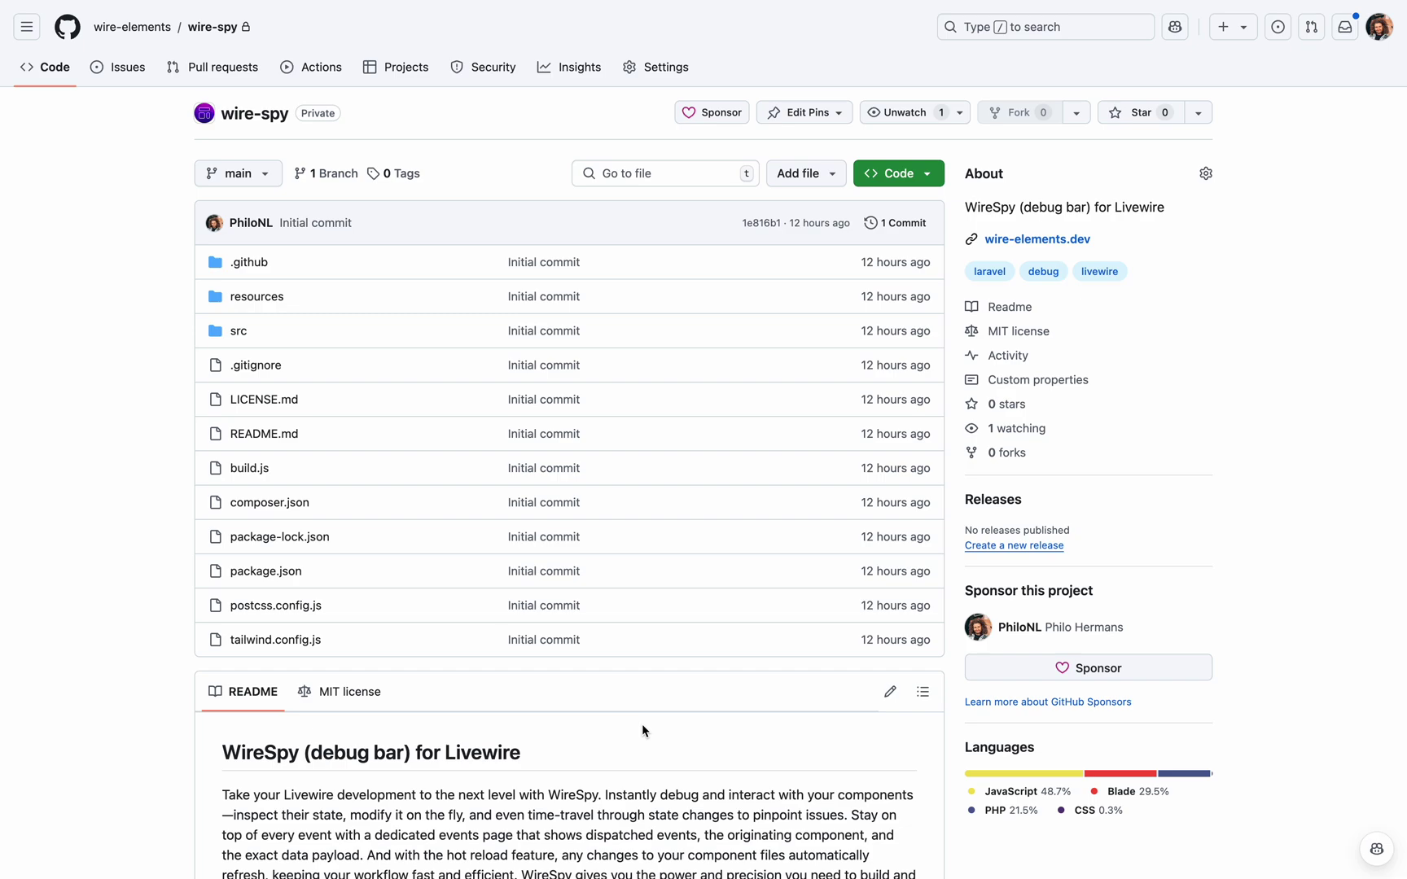
# Step: Switch to the YouTube window with the Laracon "Livewire 3" talk paused at 39:03
pyautogui.hotkey('ctrl', 'Right')
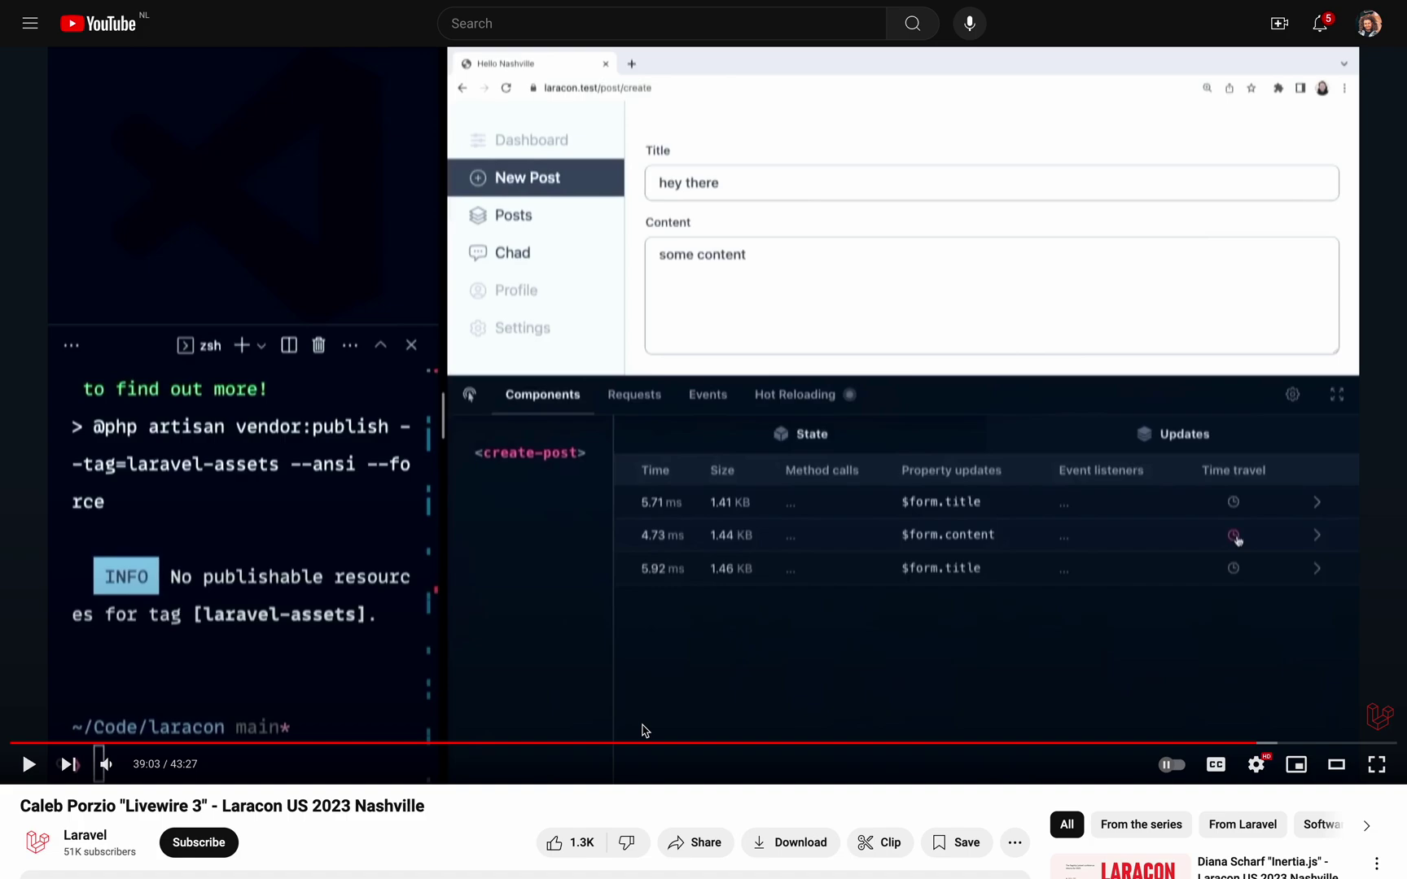
# Step: Double-click the YouTube player to leave the paused talk's view
pyautogui.doubleClick(641, 731)
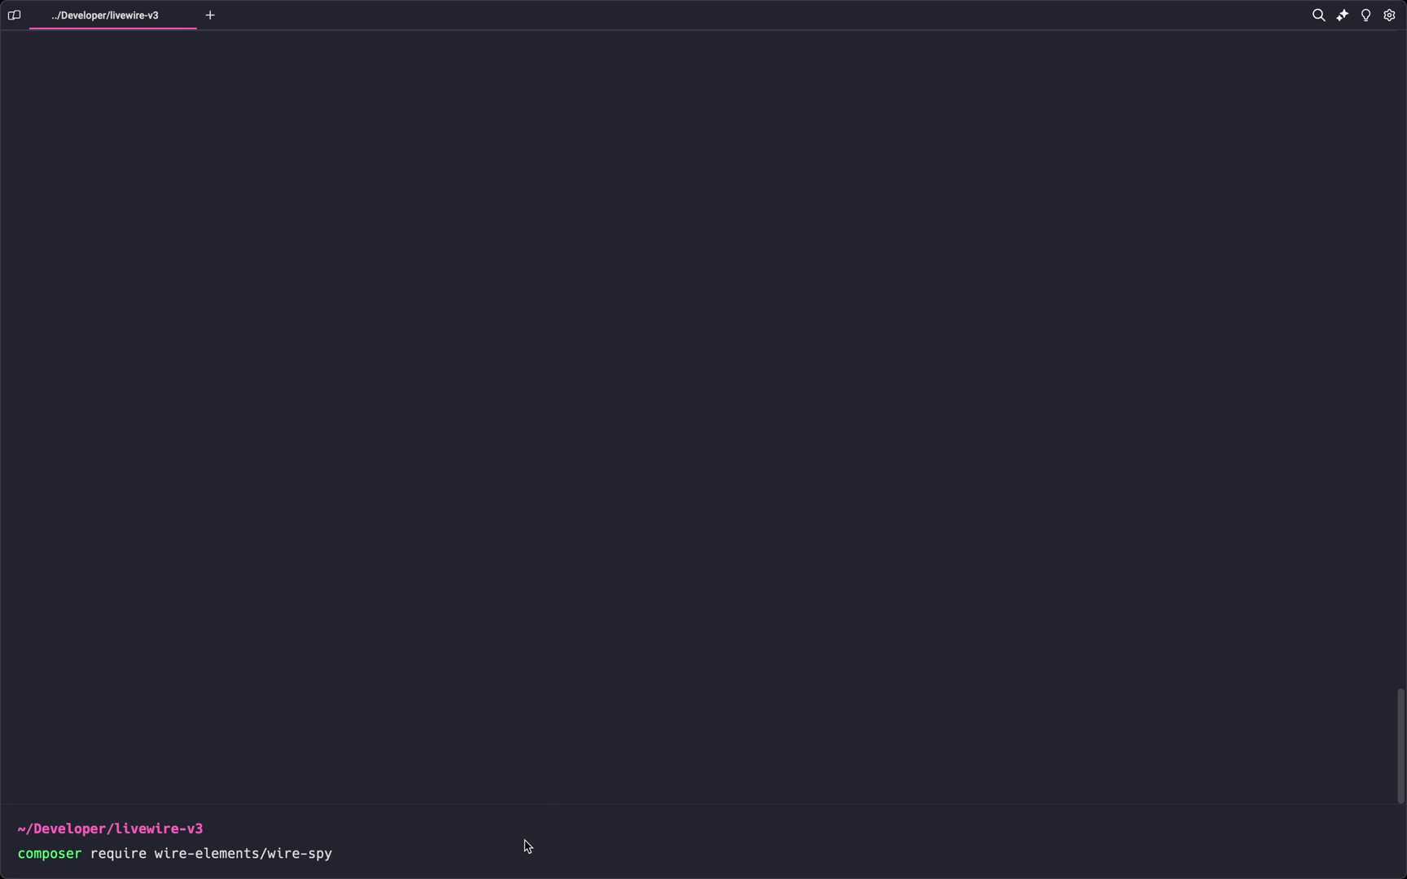
# Step: Install wire-elements/wire-spy via composer, then open the WireSpy debug bar with ctrl+shift+L and enlarge it
pyautogui.press('Return')
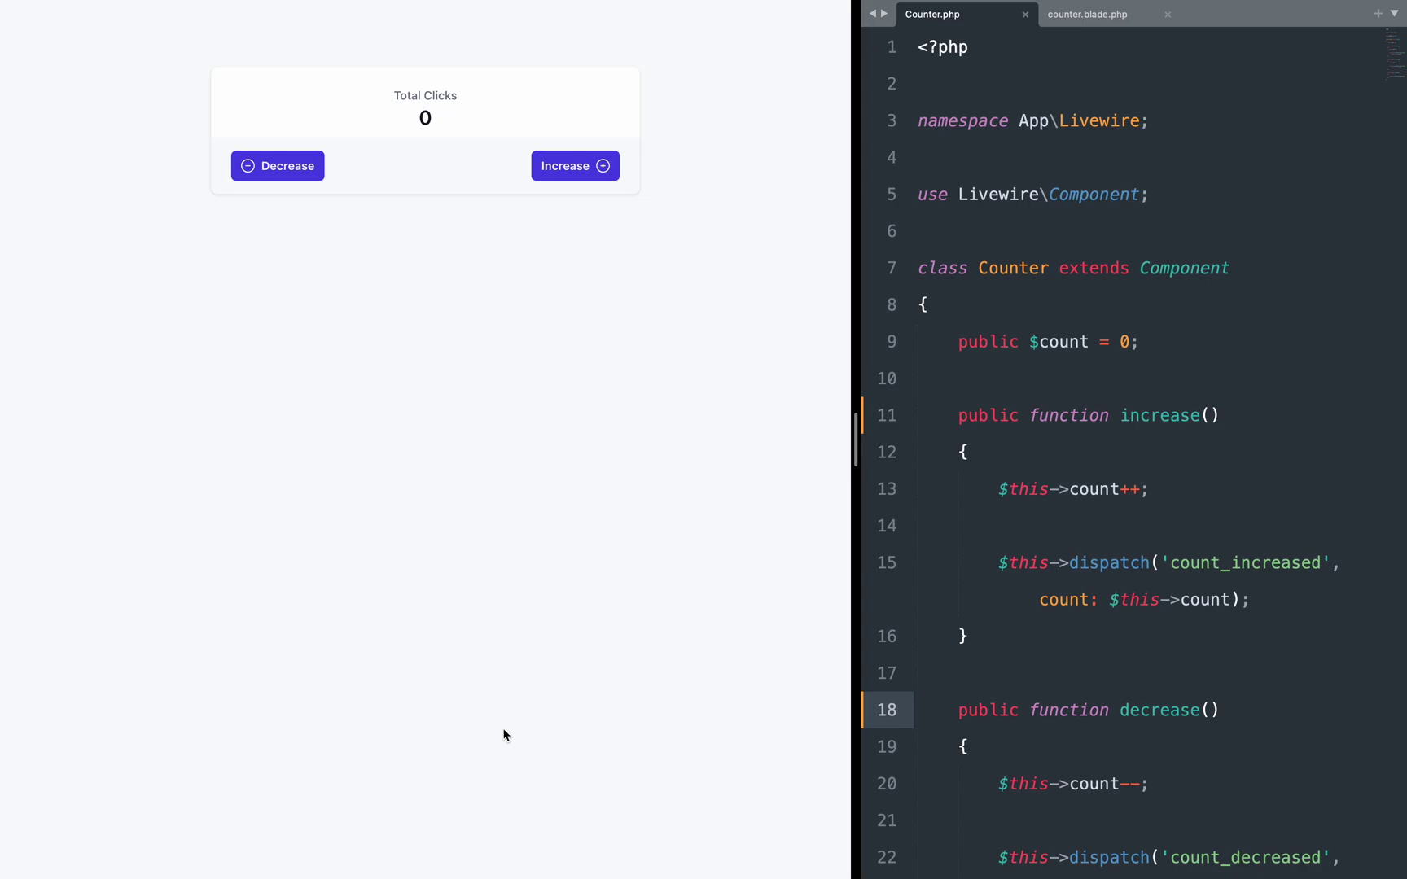
pyautogui.hotkey('ctrl', 'shift', 'l')
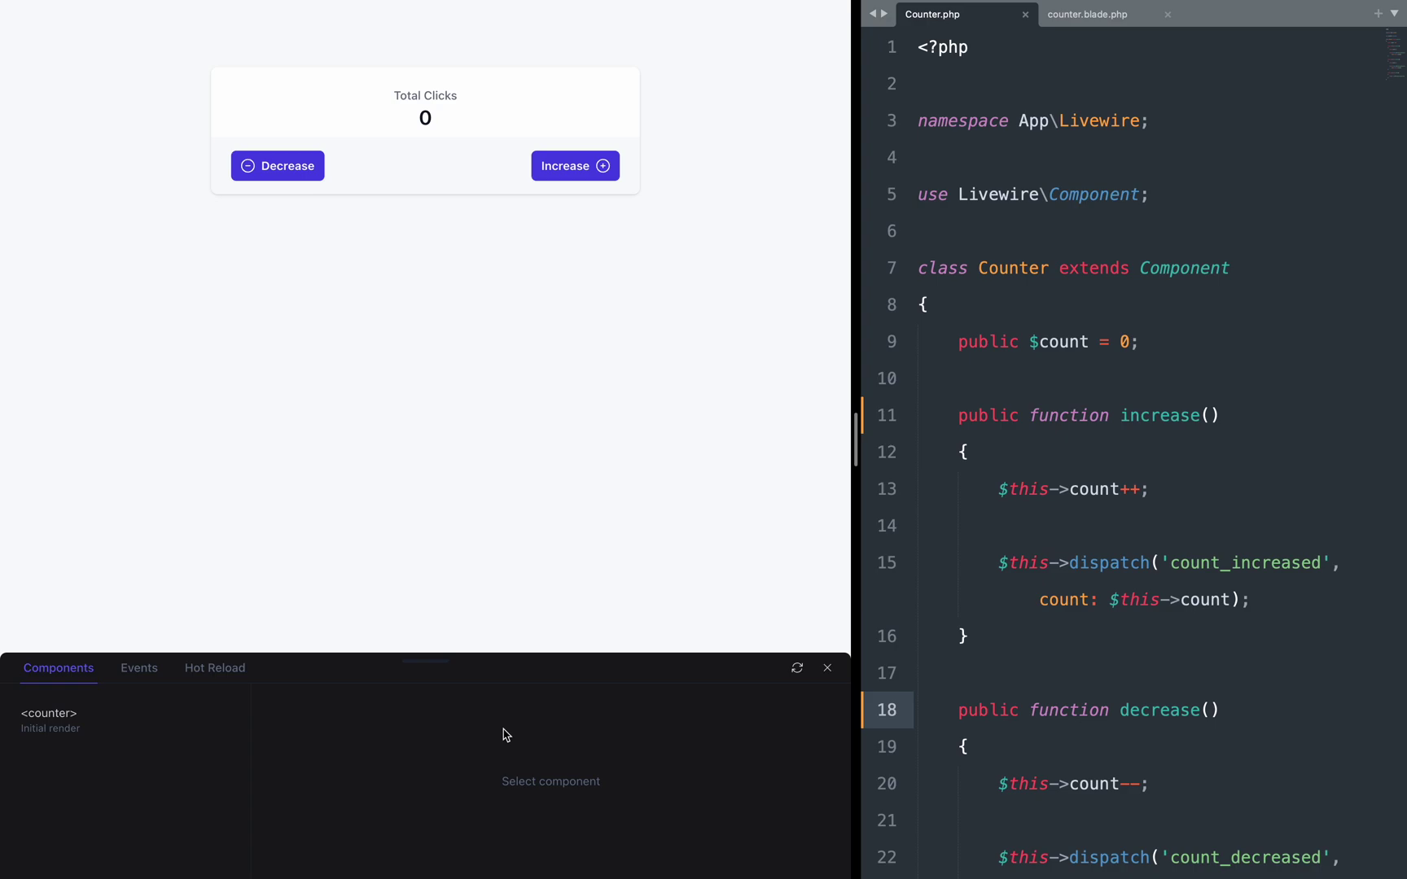
pyautogui.moveTo(428, 661); pyautogui.dragTo(439, 469)
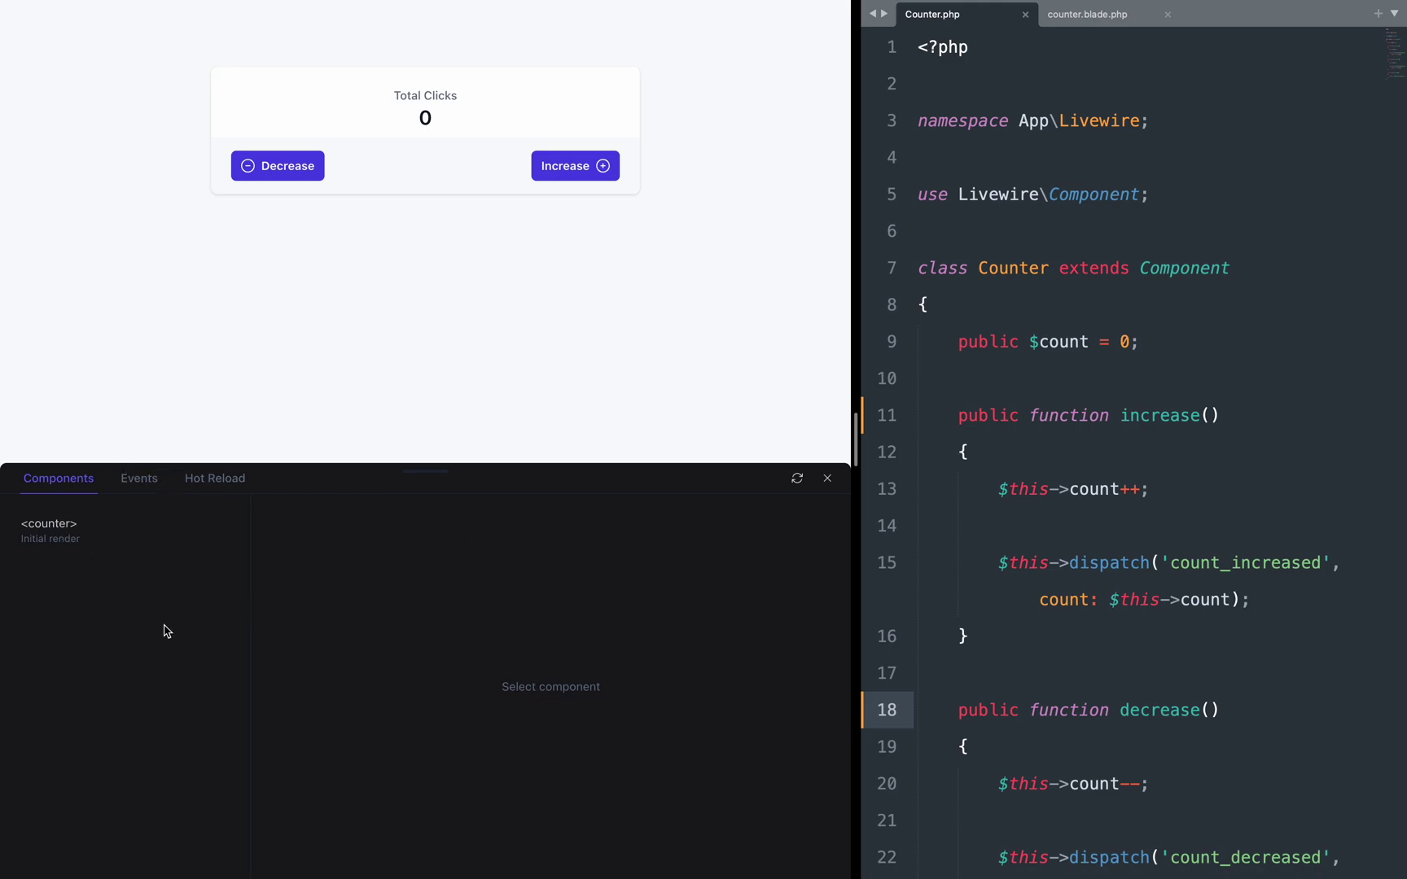
# Step: Select the <counter> component and change its count property to 5
pyautogui.click(72, 539)
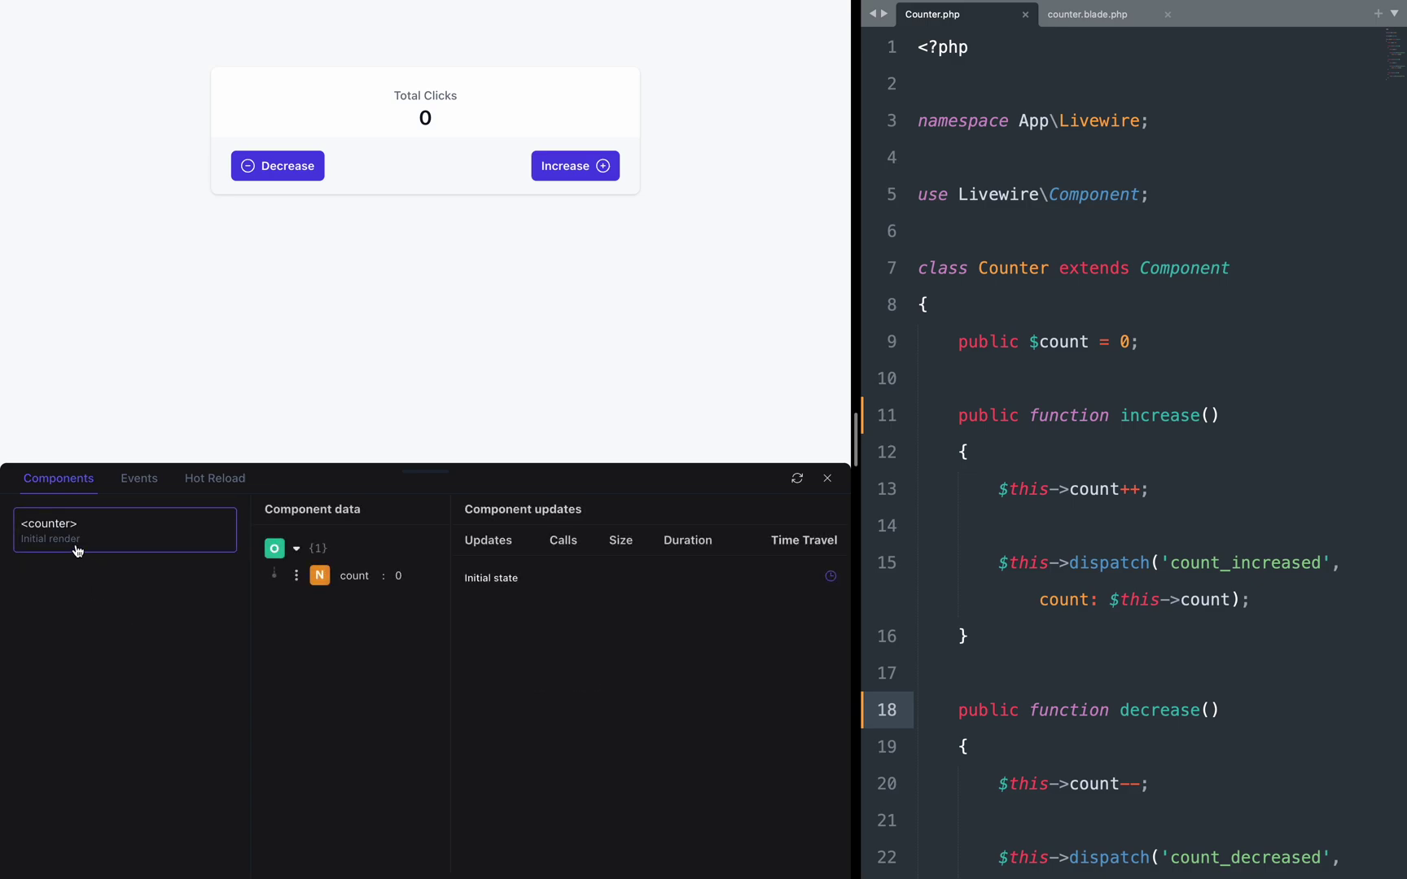
pyautogui.click(401, 578)
pyautogui.click(502, 589)
pyautogui.click(401, 577)
pyautogui.press('BackSpace')
pyautogui.write('5')
pyautogui.press('Return')
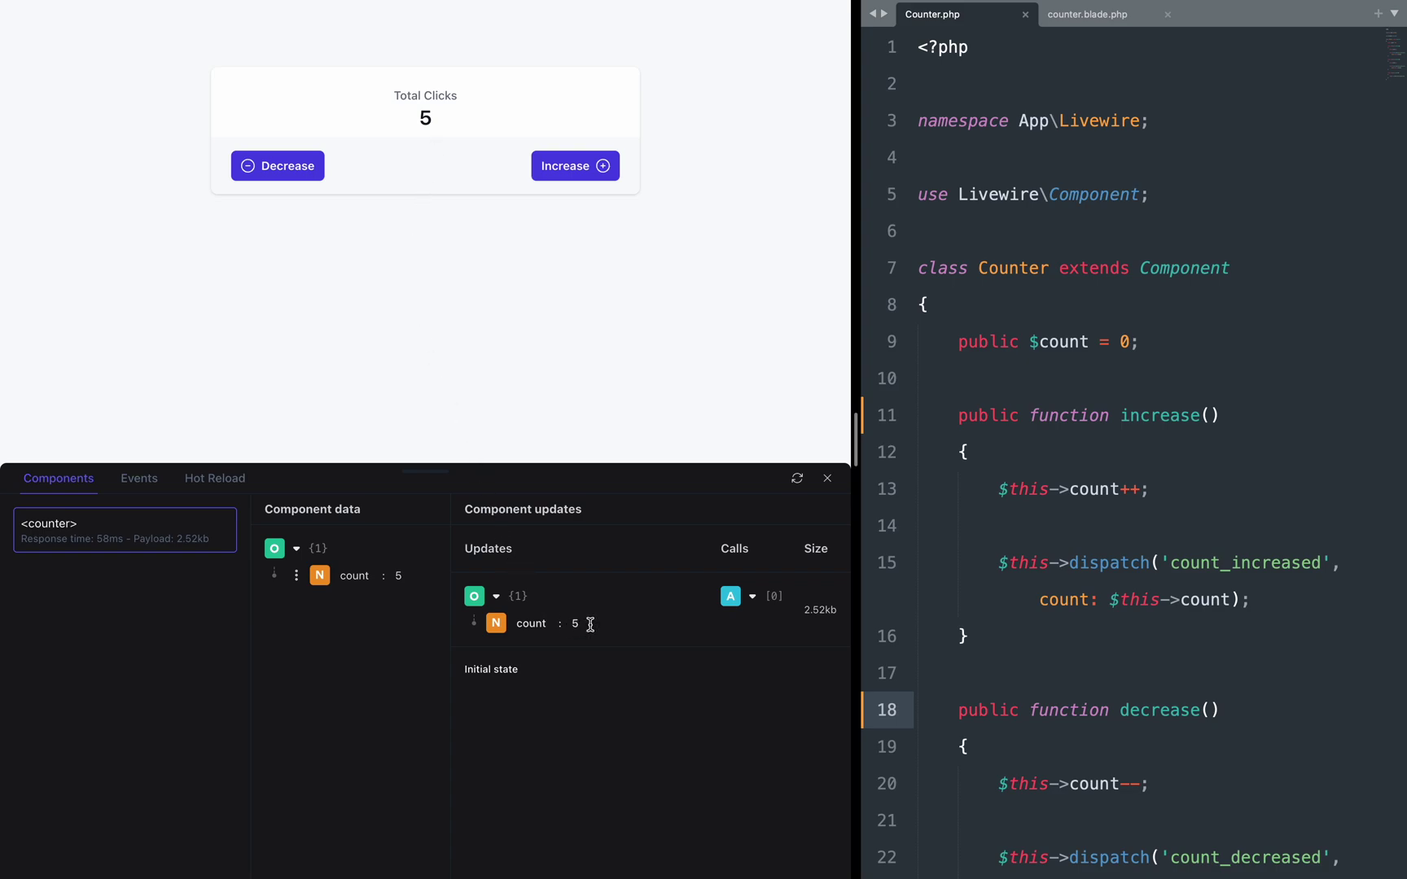
# Step: Raise the count to 6, lower it to 5, then time-travel to the initial state of 0
pyautogui.click(574, 169)
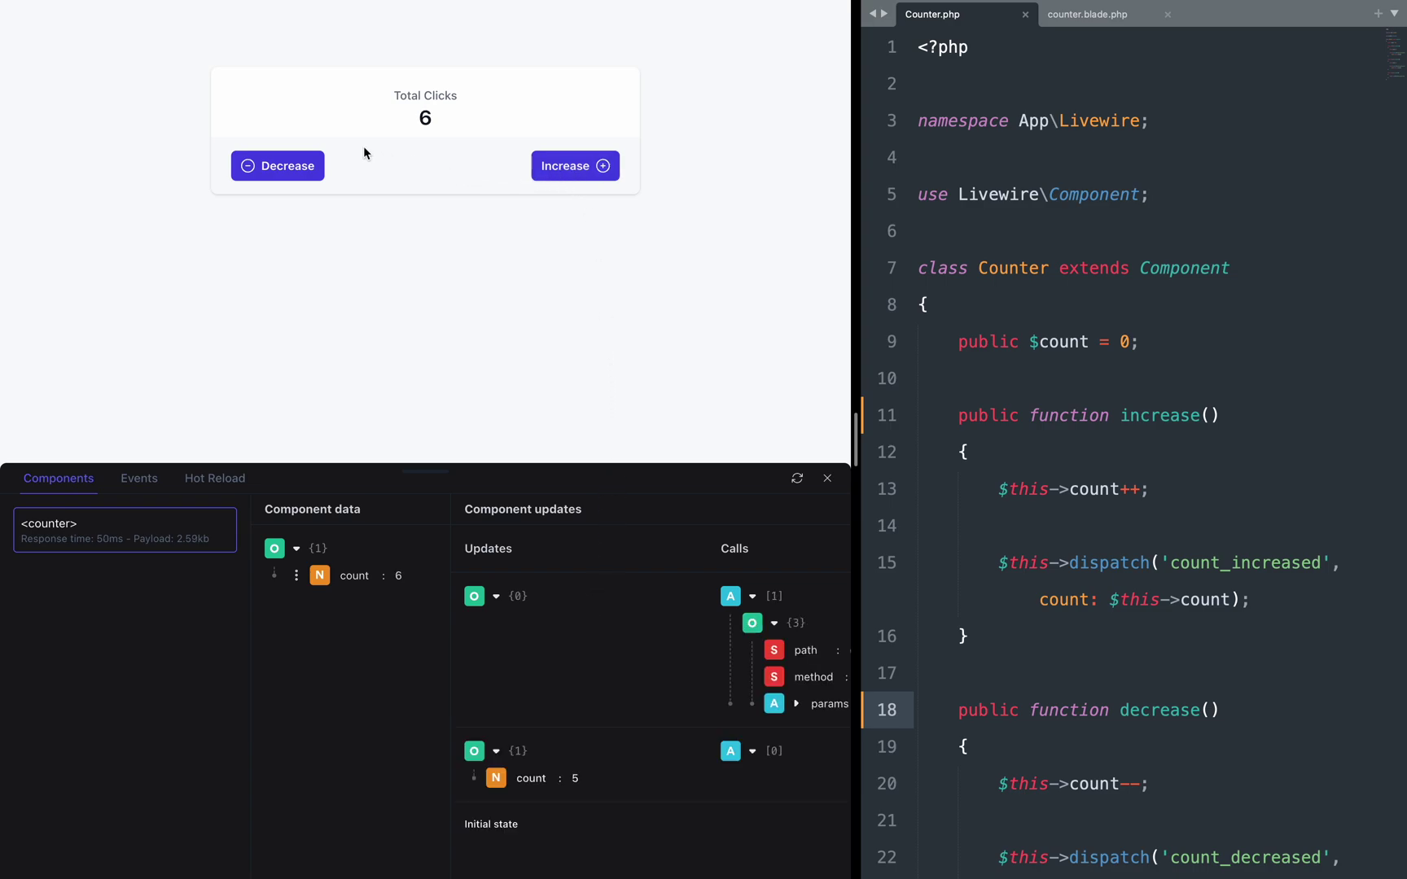
pyautogui.click(303, 162)
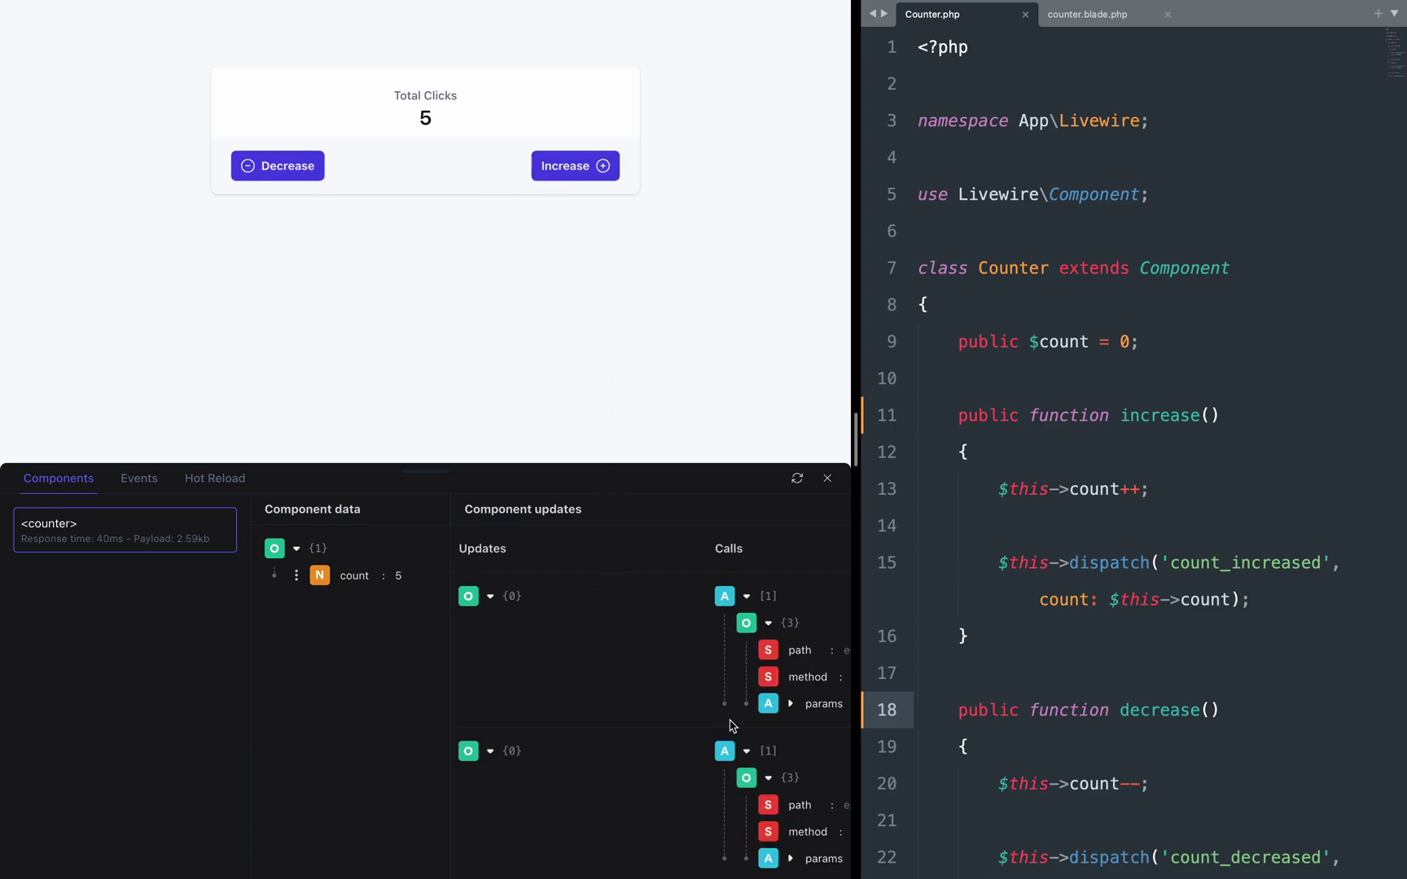
pyautogui.hscroll(3, 728, 721)
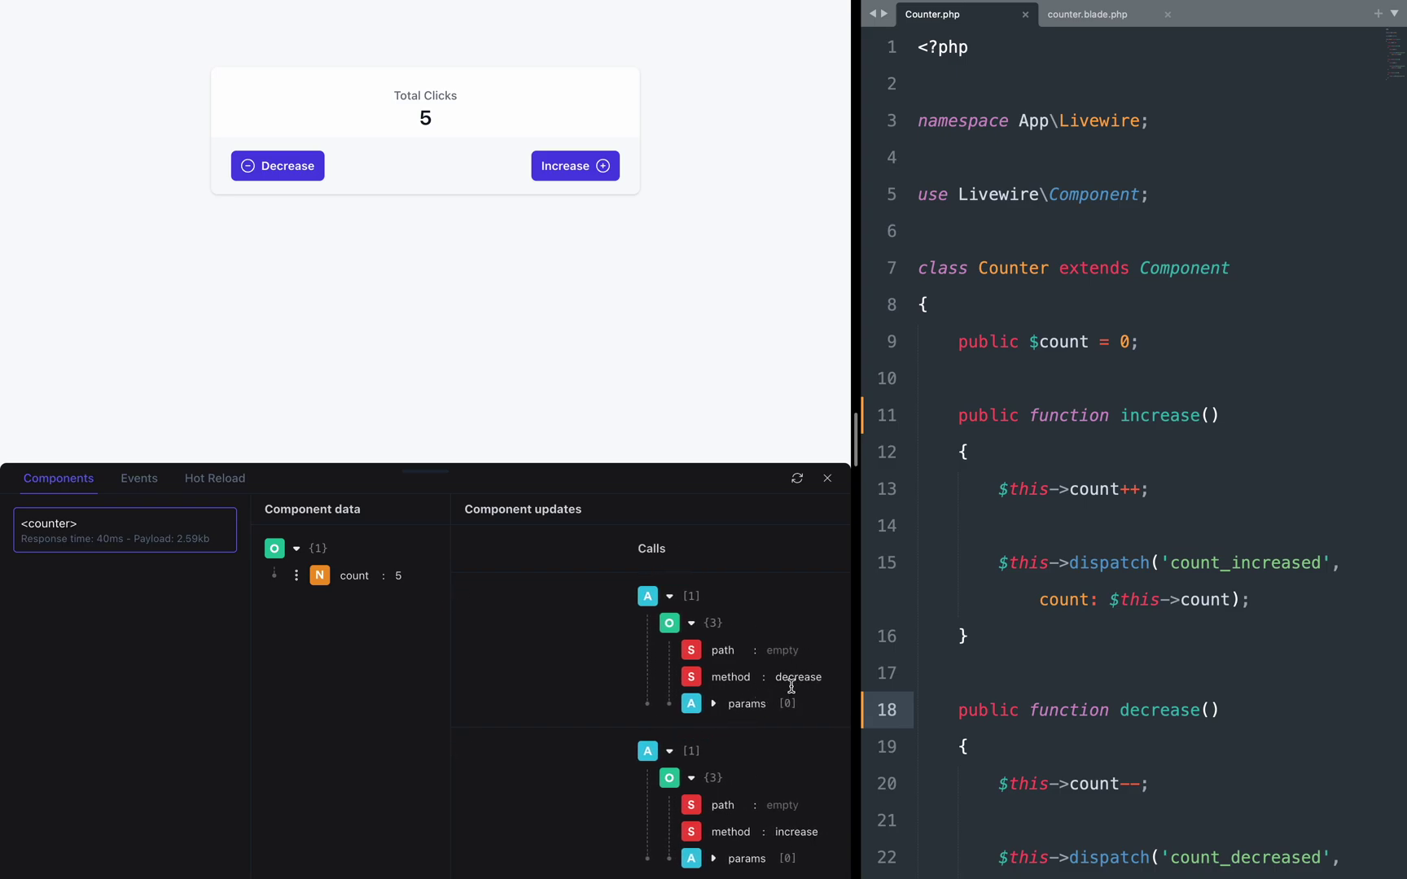
pyautogui.scroll(-1, 772, 794)
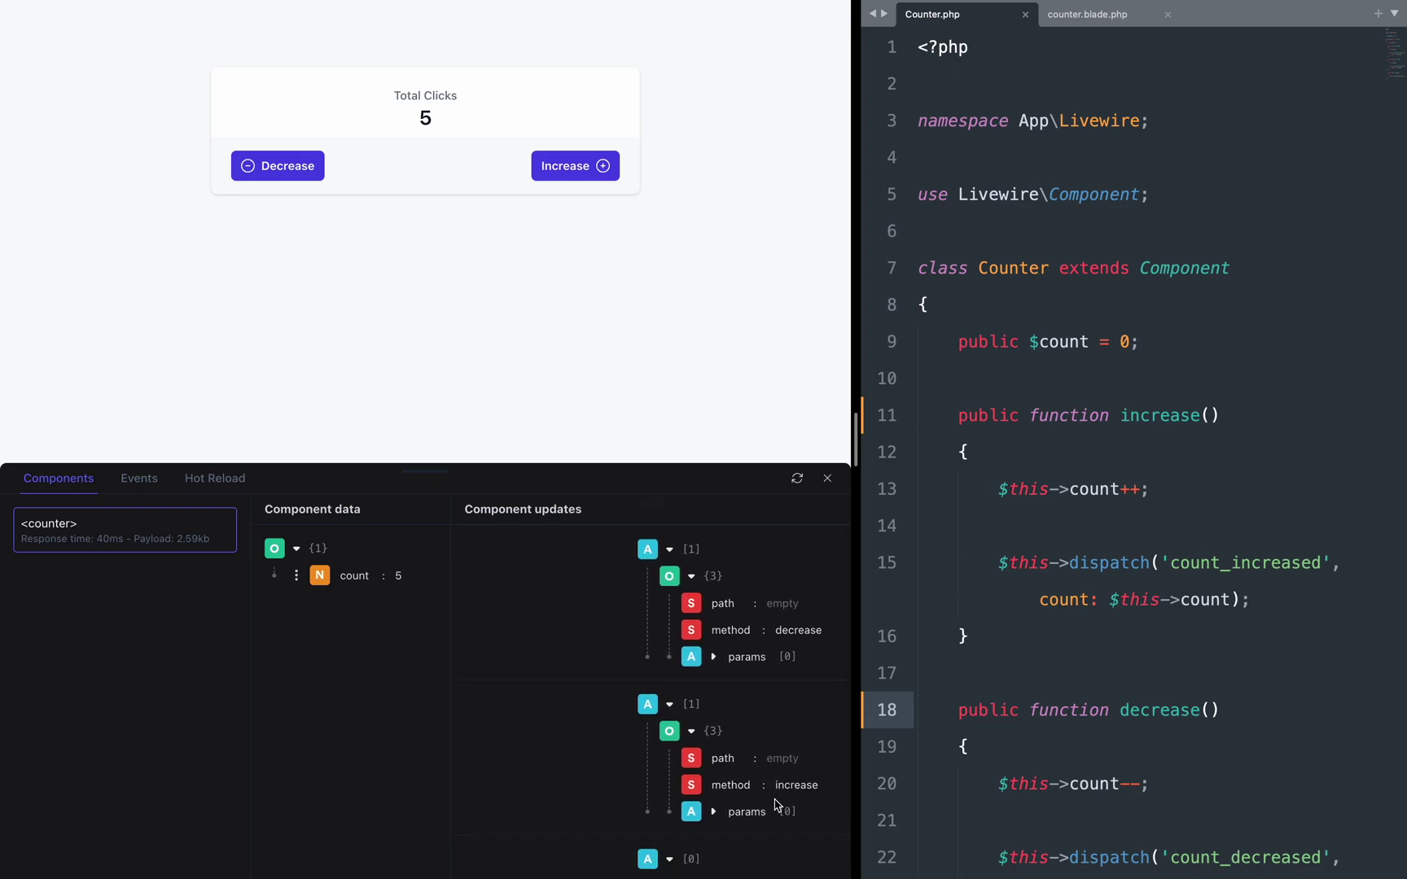
pyautogui.hscroll(-3, 772, 802)
pyautogui.scroll(-2, 766, 798)
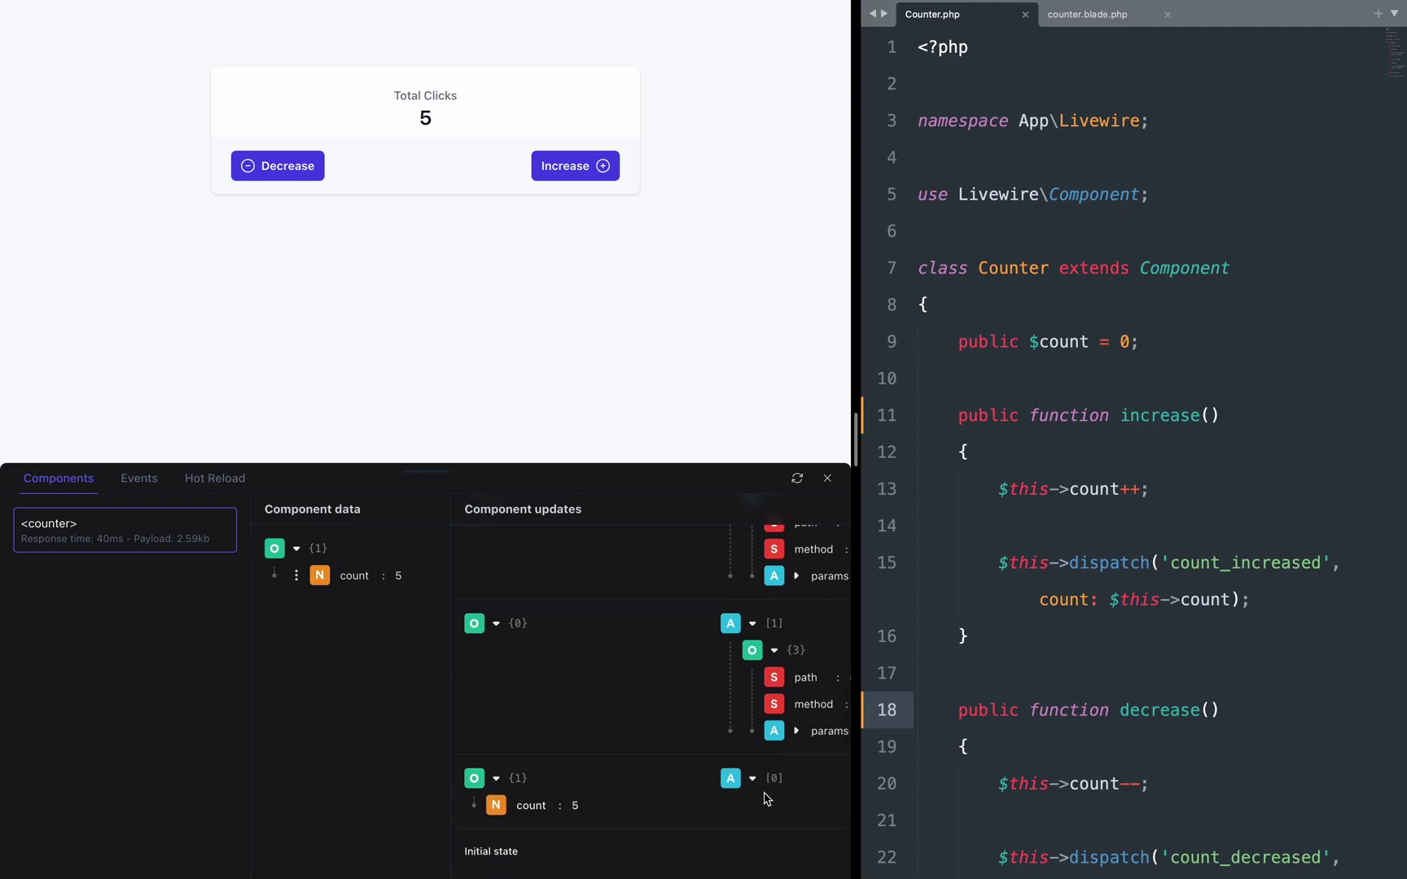
pyautogui.hscroll(3, 765, 798)
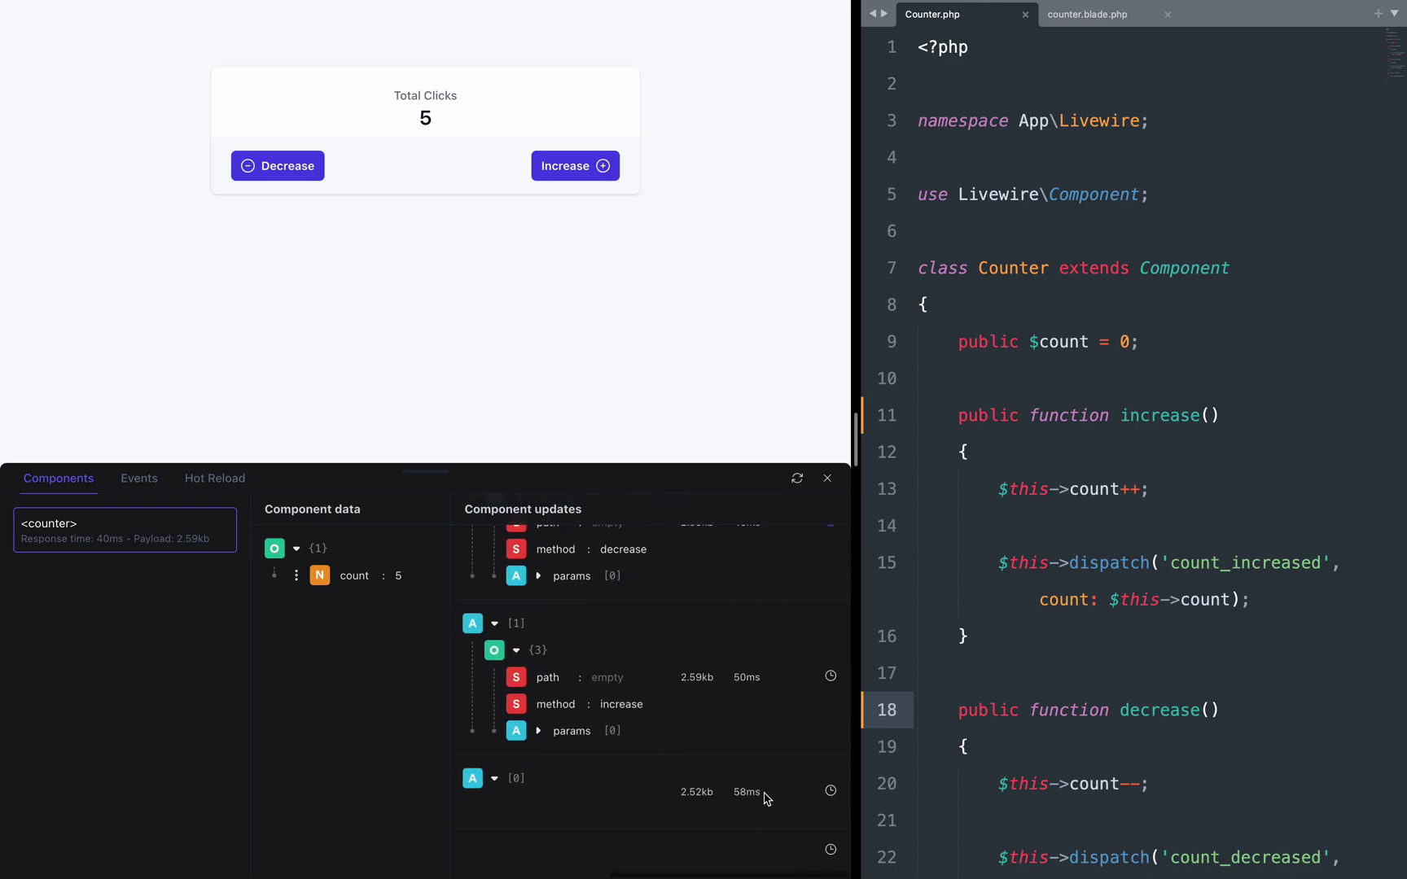
pyautogui.scroll(3, 772, 798)
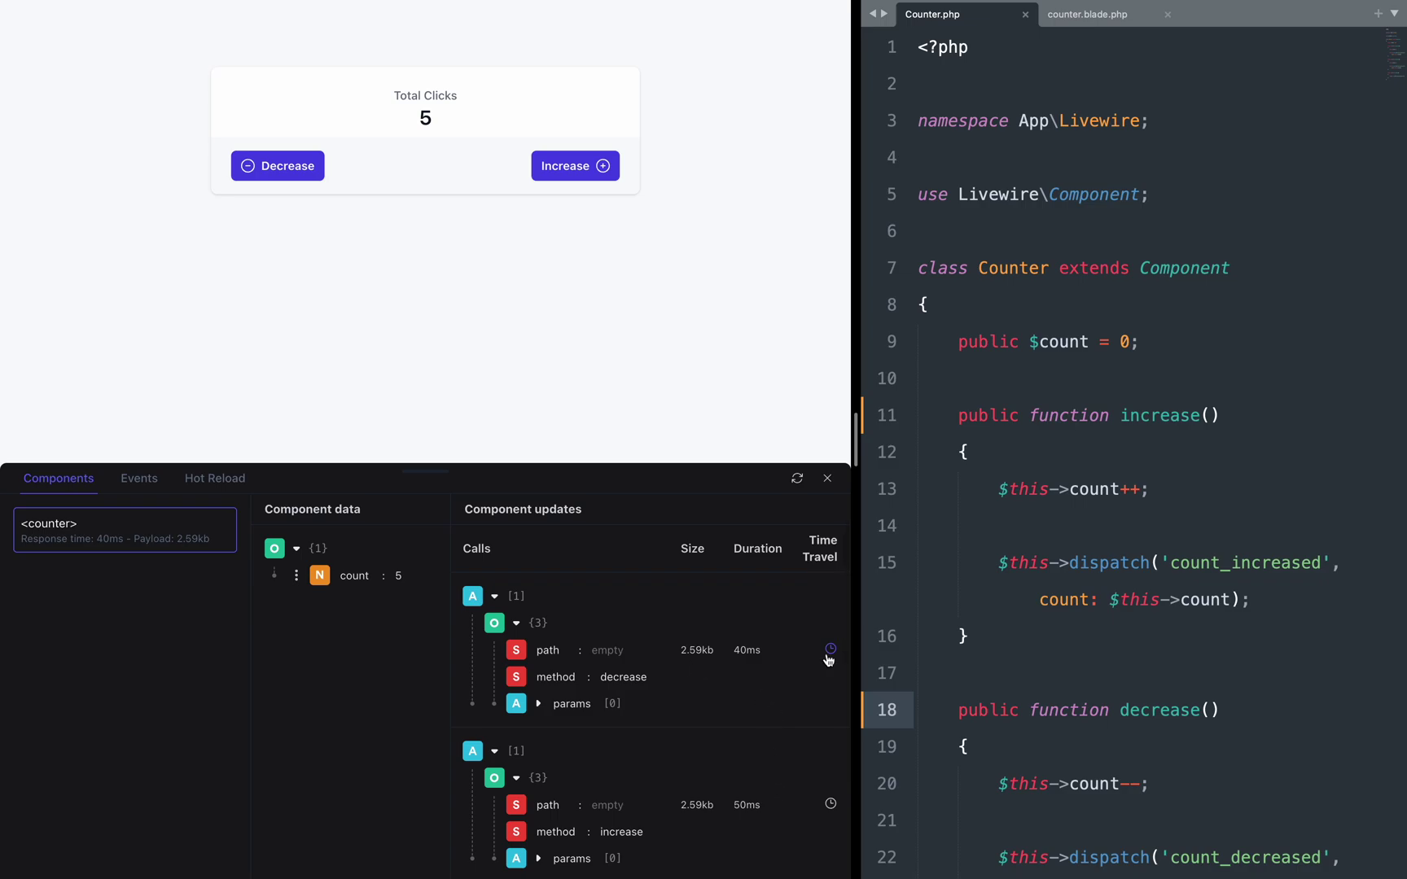
pyautogui.scroll(-3, 828, 659)
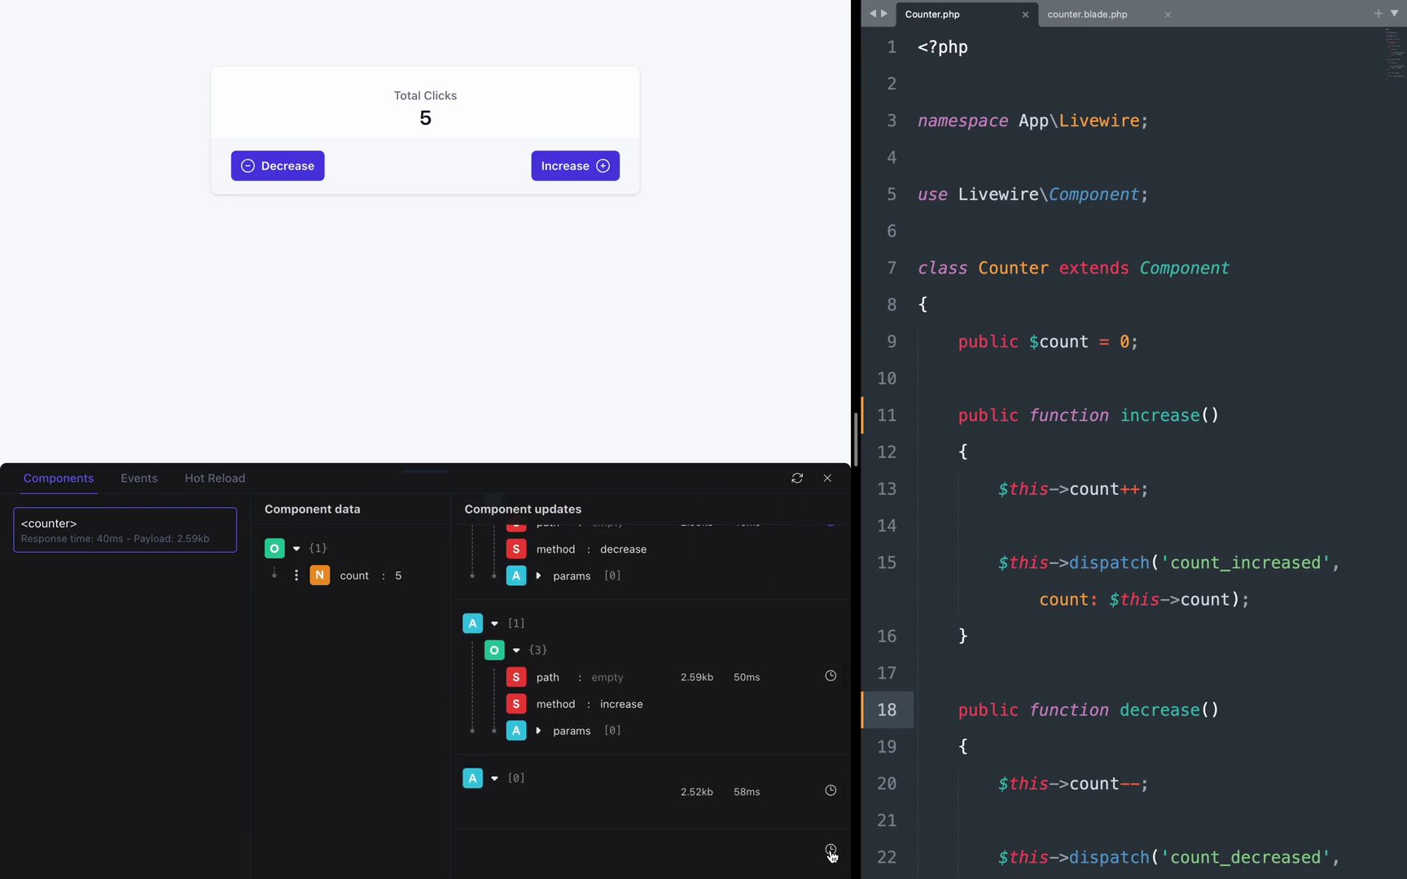
pyautogui.click(830, 850)
pyautogui.scroll(3, 821, 842)
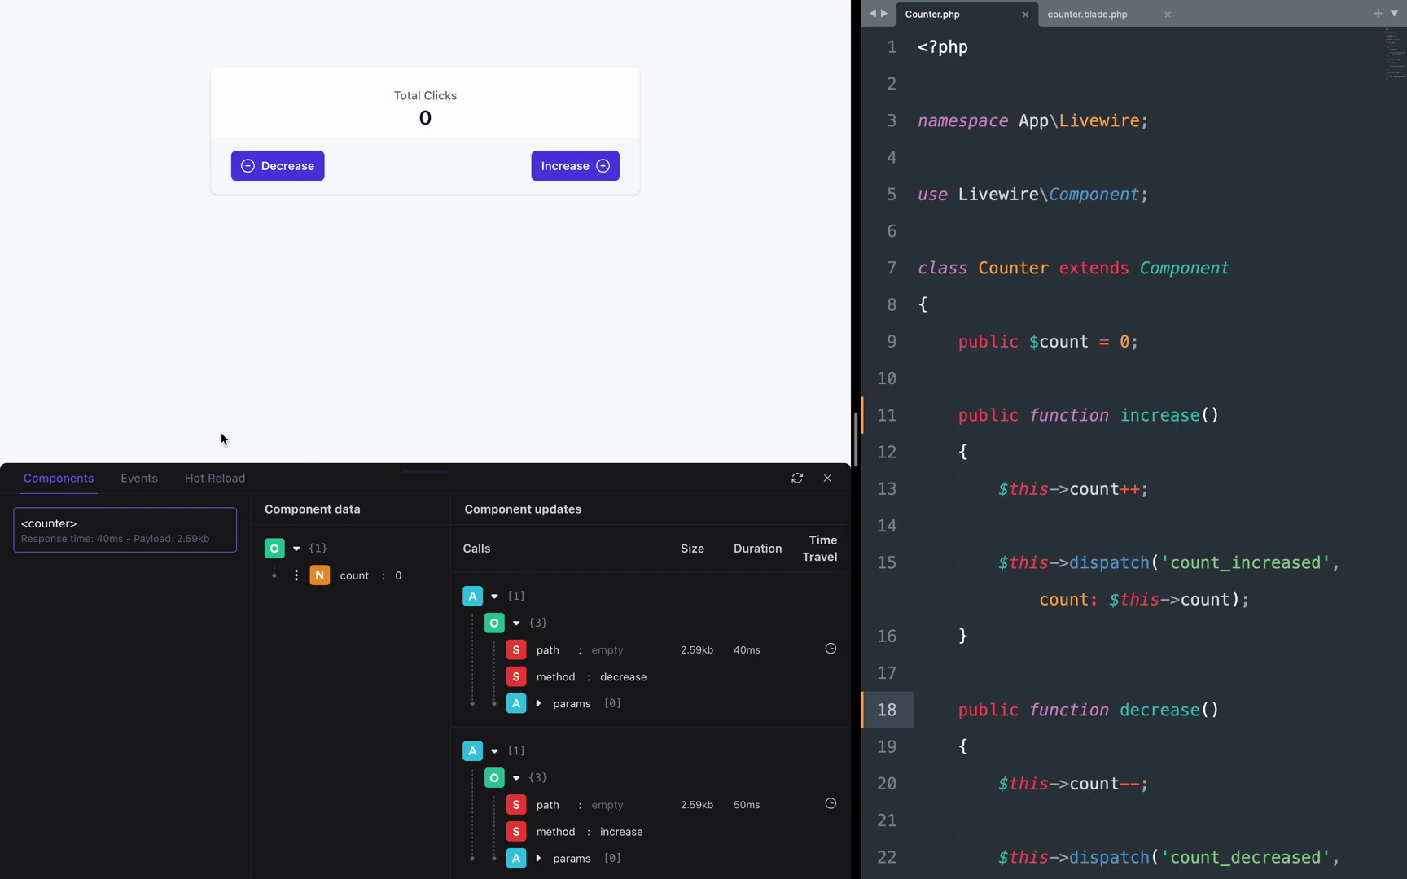
# Step: Show the Events log with count_decreased and count_increased and their count parameters
pyautogui.click(140, 478)
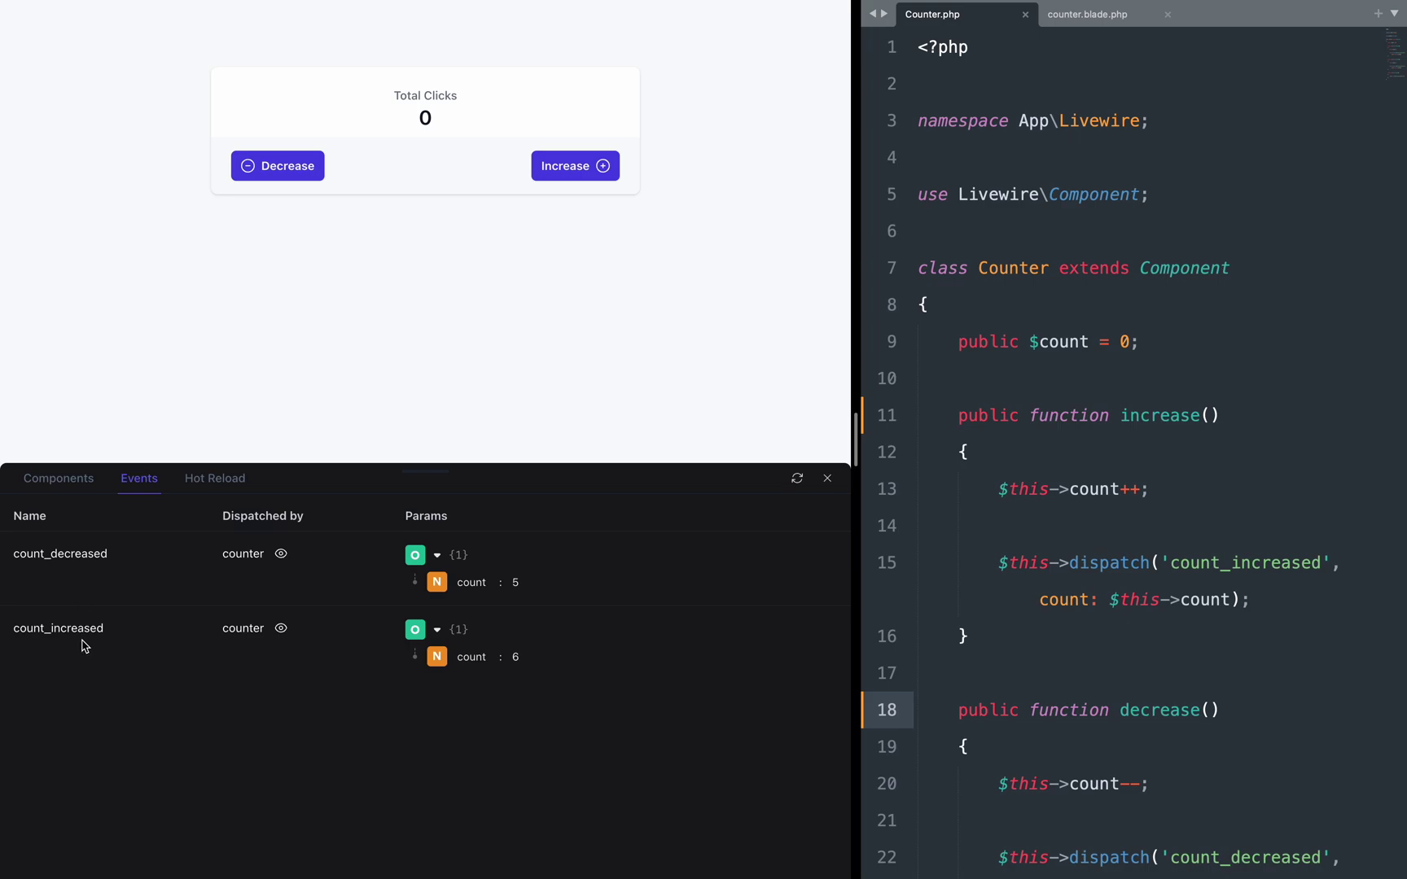
pyautogui.moveTo(270, 629)
# Step: Enable hot reload and append '!!' to the Total Clicks heading in counter.blade.php, saving it
pyautogui.click(229, 483)
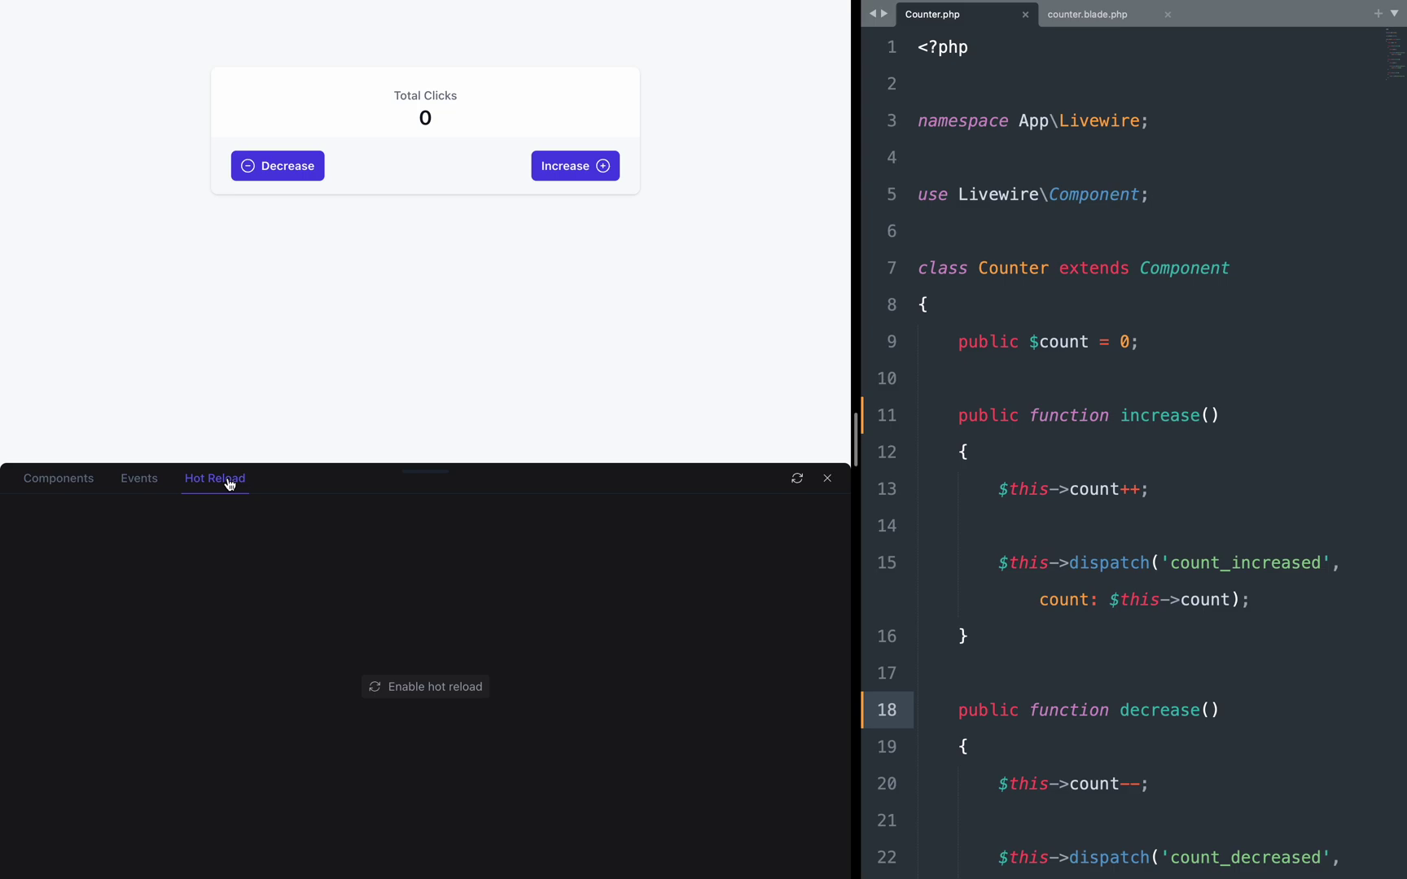
pyautogui.click(420, 695)
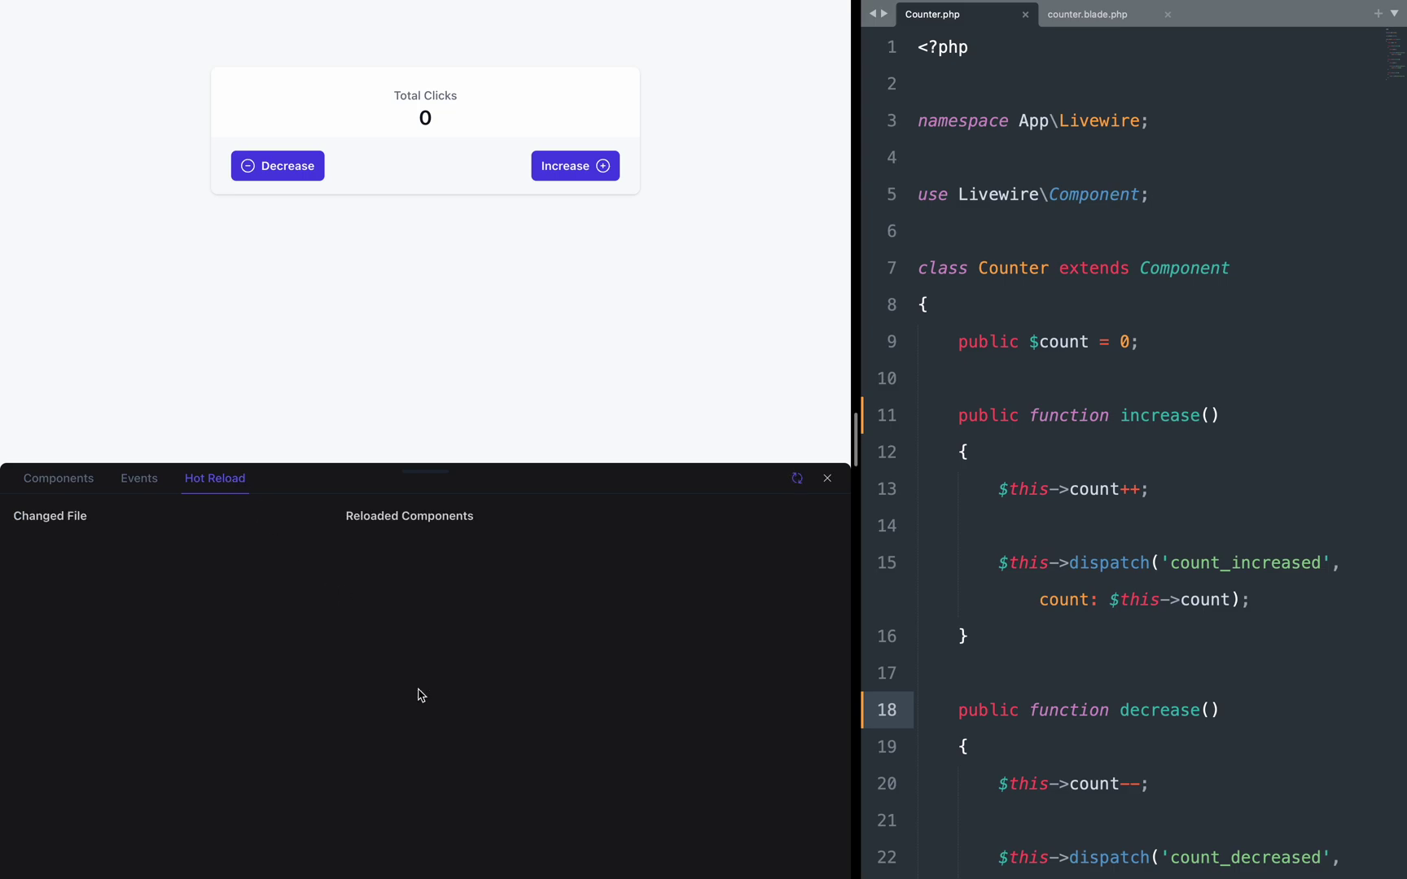
pyautogui.click(1069, 18)
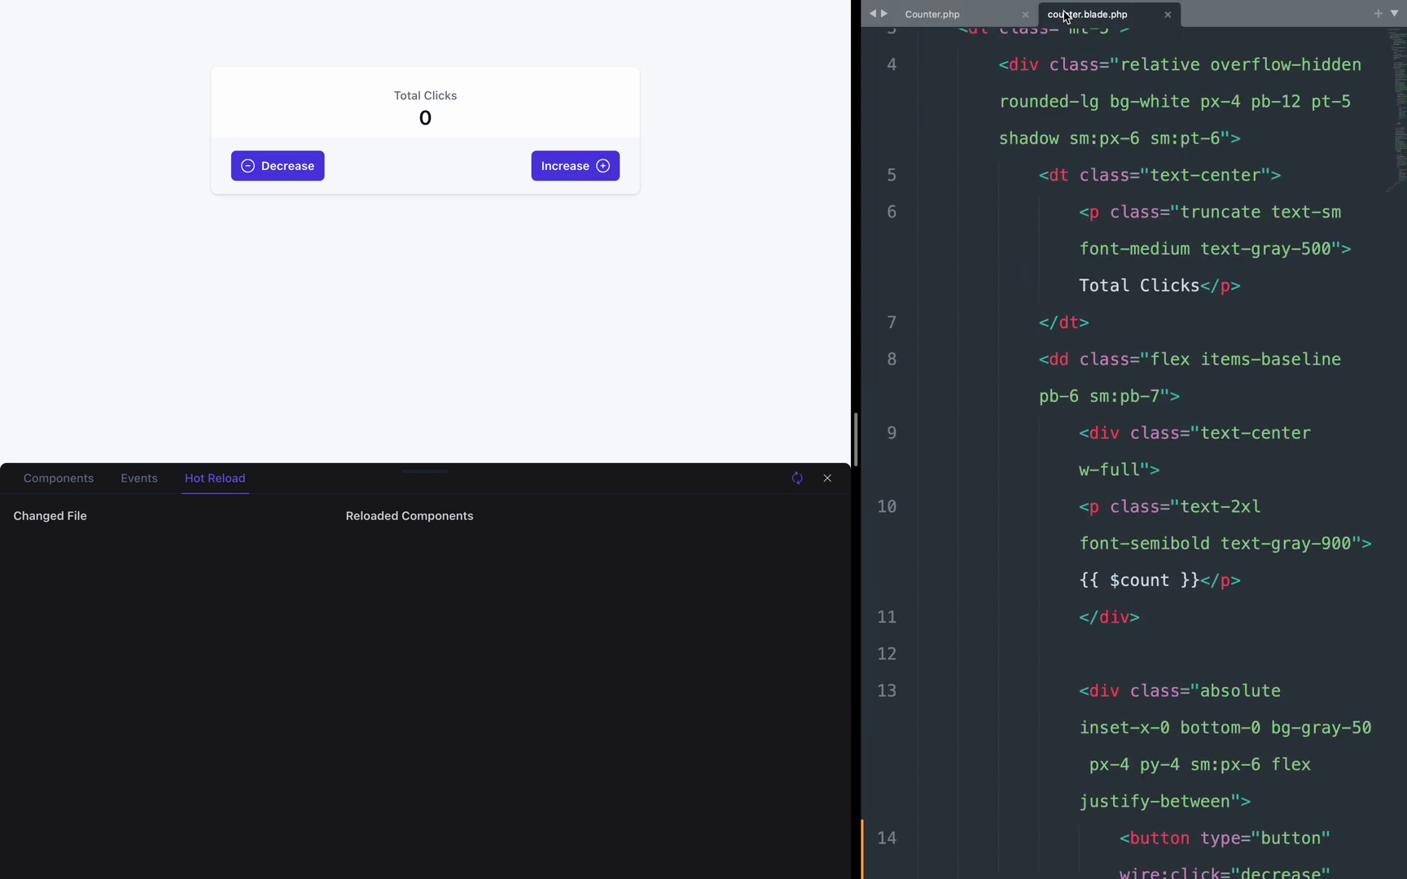
pyautogui.click(1203, 290)
pyautogui.write('!!')
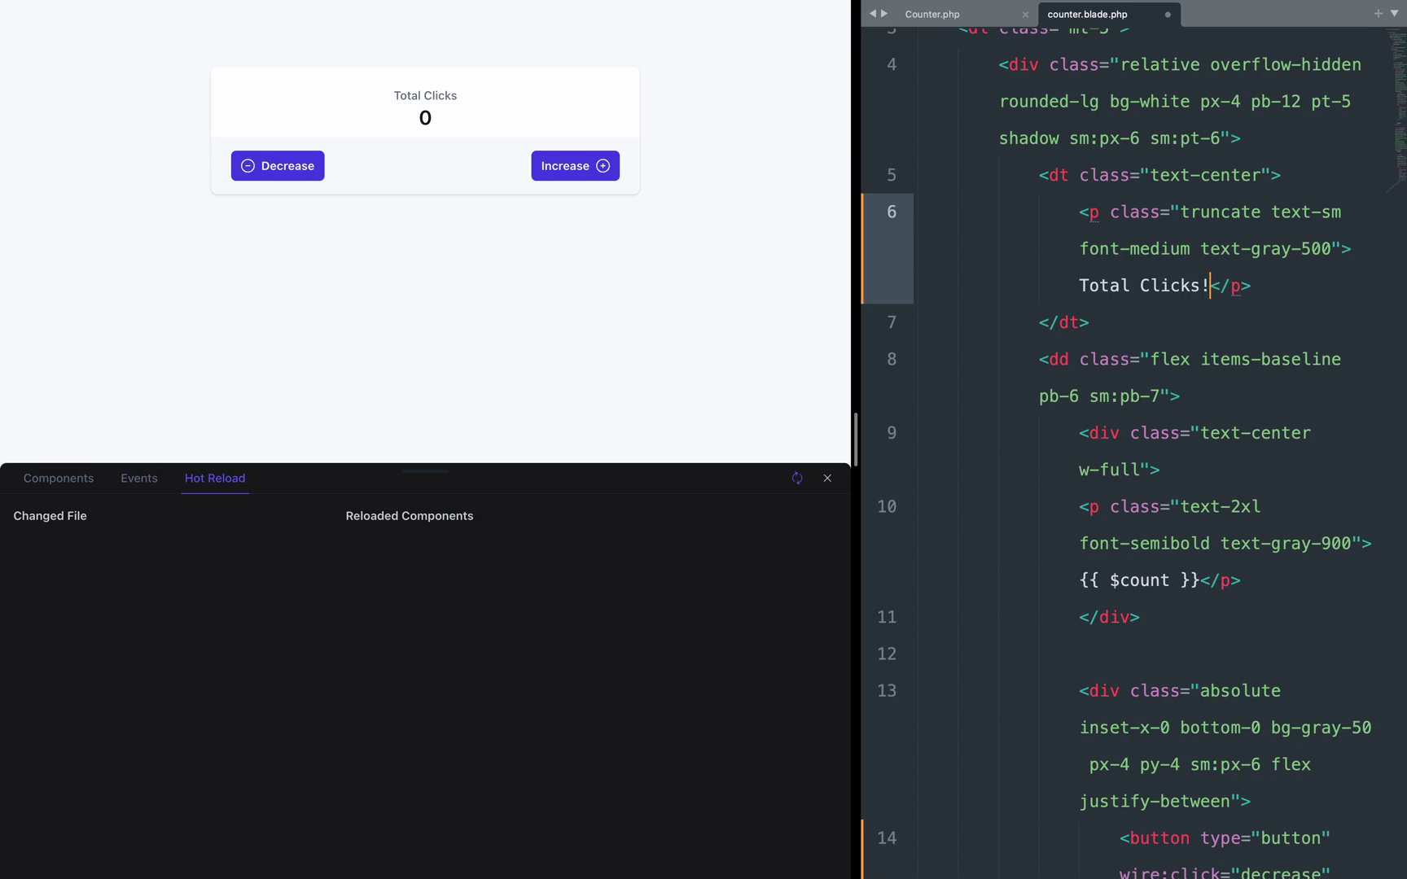
pyautogui.press('super+s')
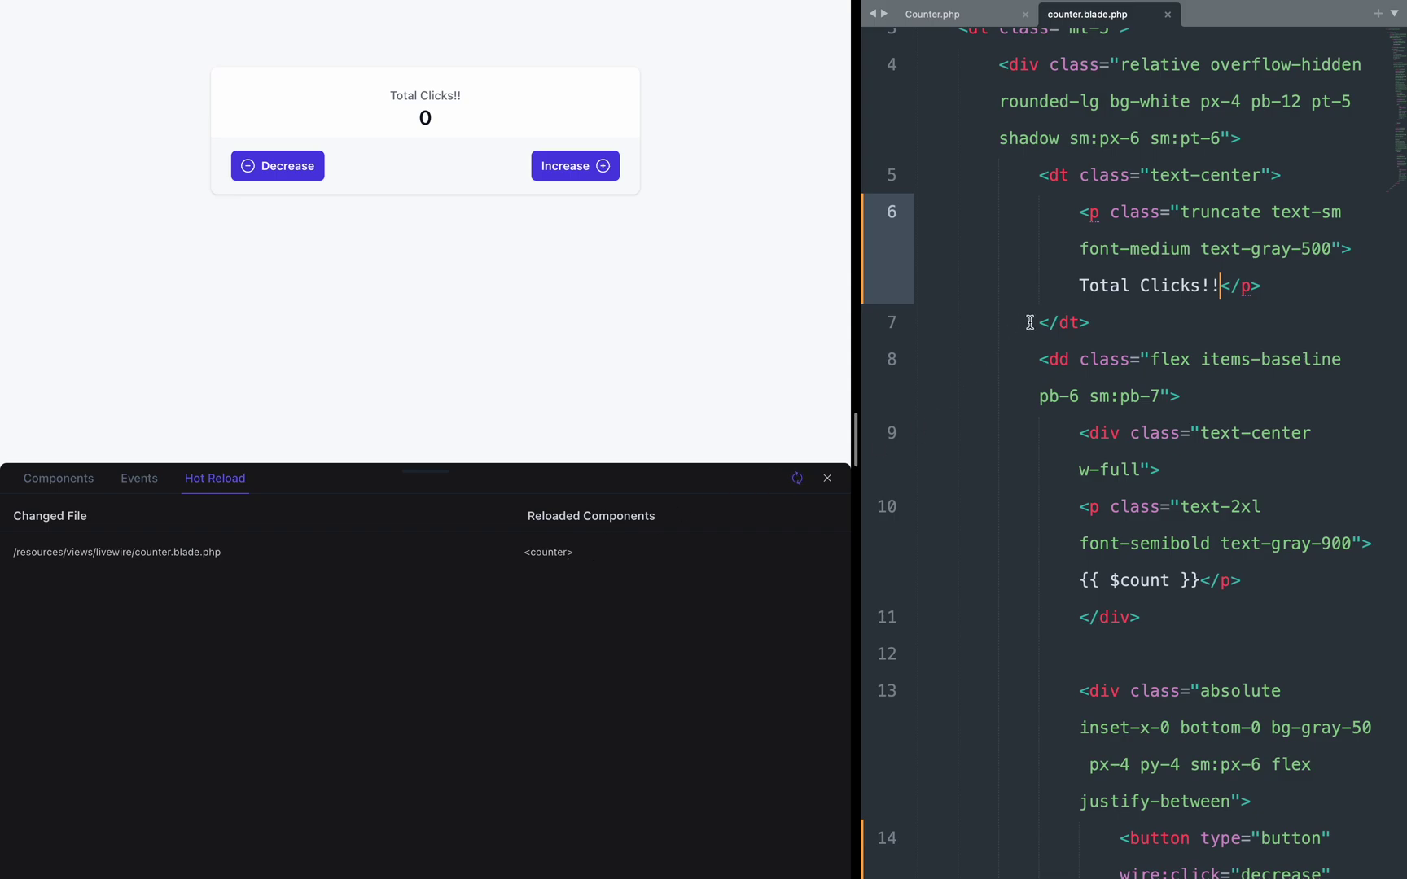
# Step: In Counter.php, delete the count++ line on line 13 and save, then undo and save again
pyautogui.click(945, 18)
pyautogui.click(1157, 432)
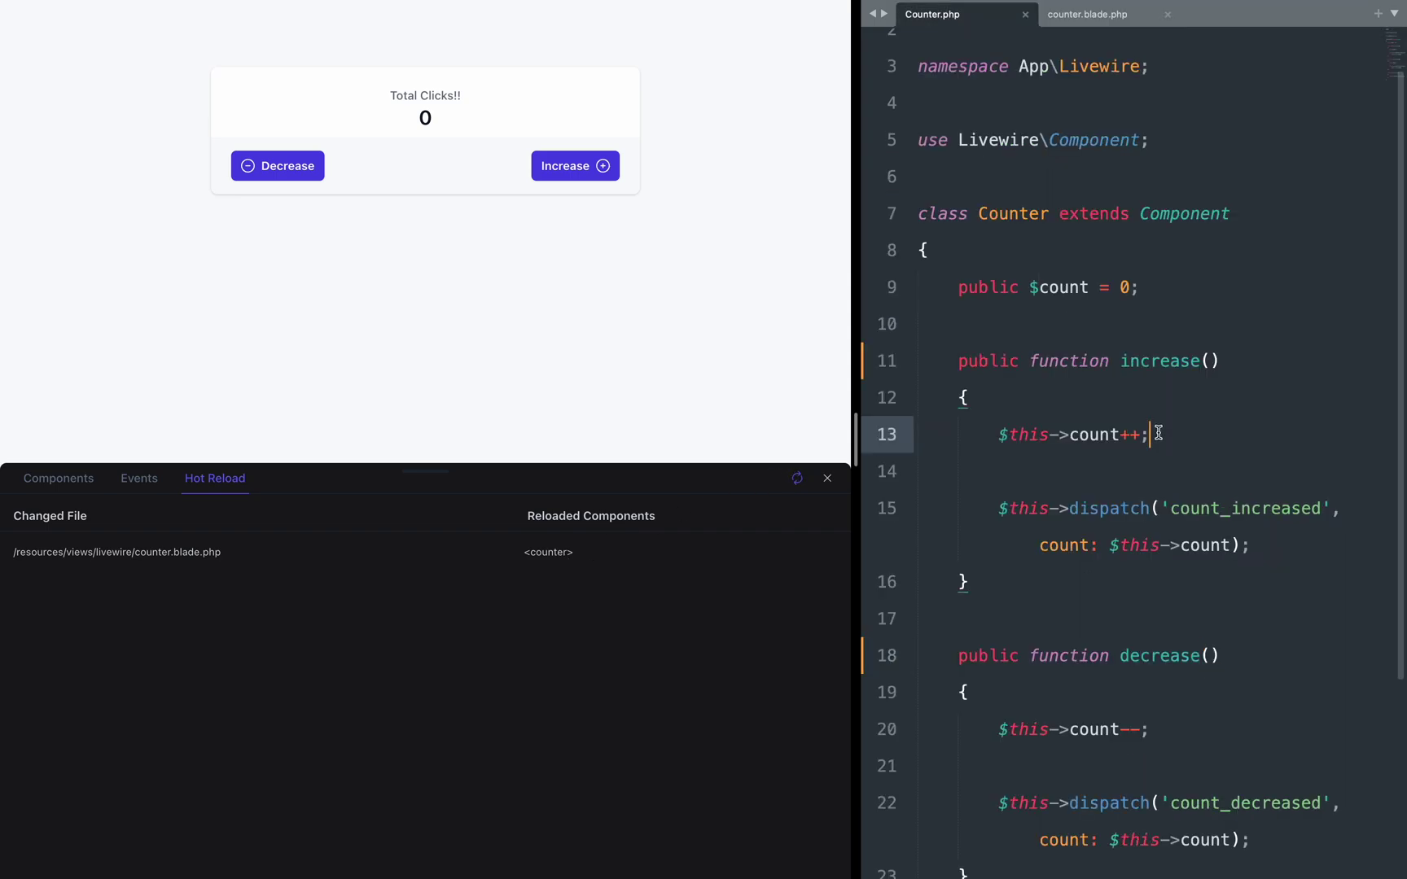
pyautogui.press('super+shift+Left')
pyautogui.press('BackSpace')
pyautogui.press('super+s')
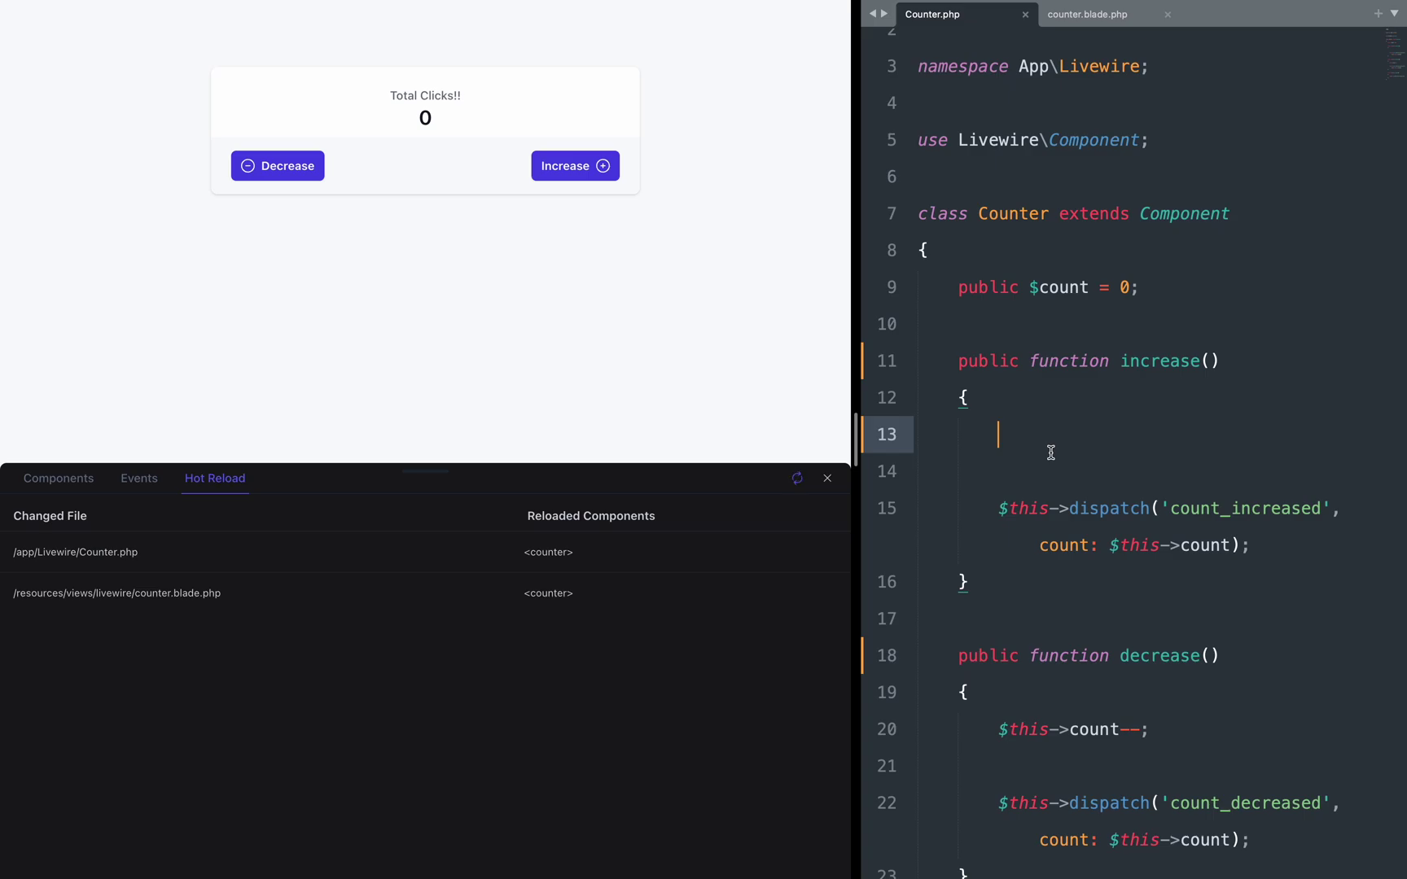
pyautogui.press('super+z')
pyautogui.press('super+s')
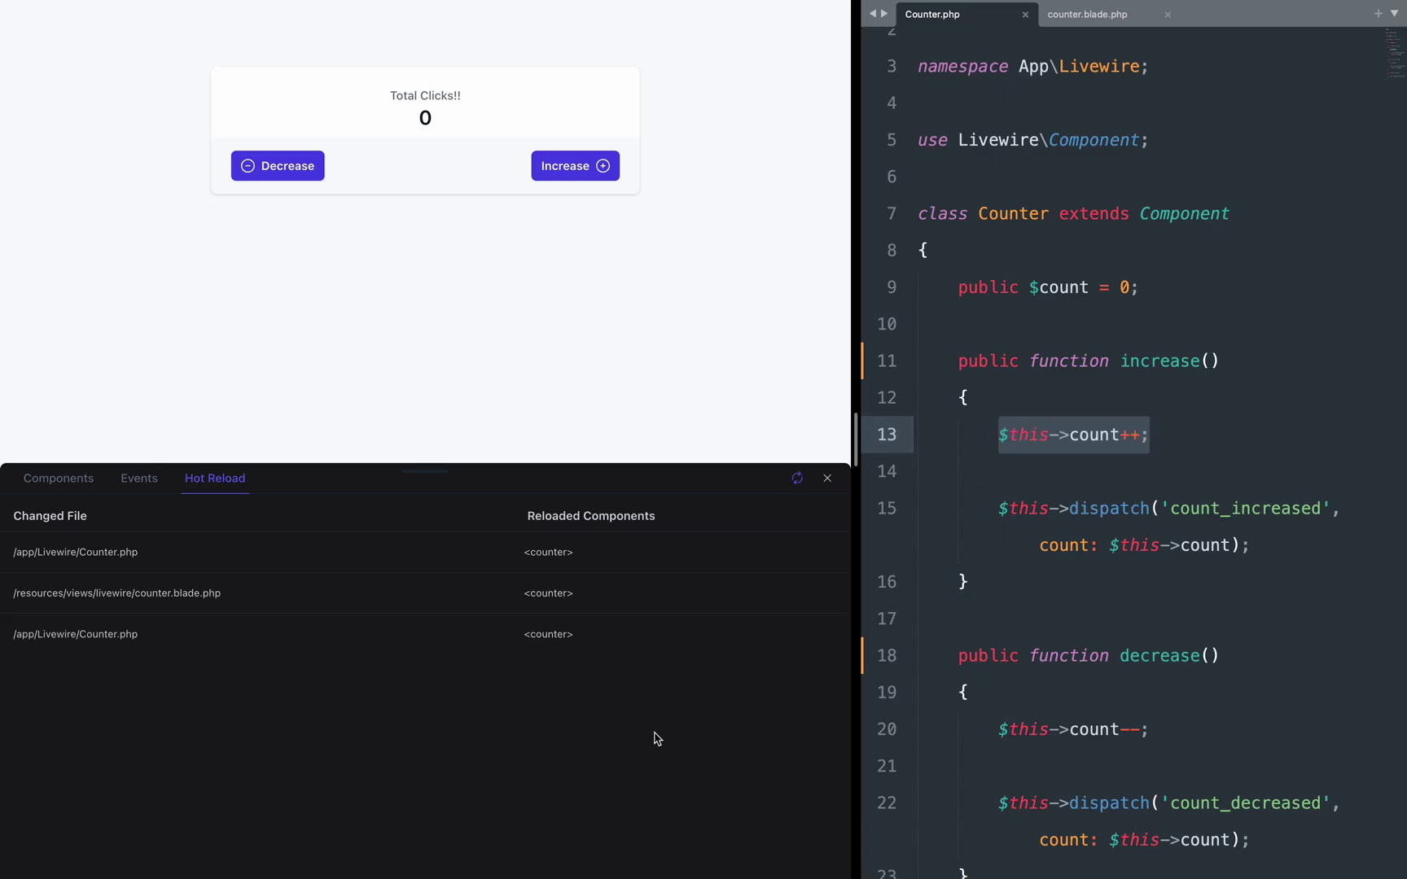
# Step: Close the WireSpy debug bar and return to the GitHub wire-spy repository page
pyautogui.press('super+l')
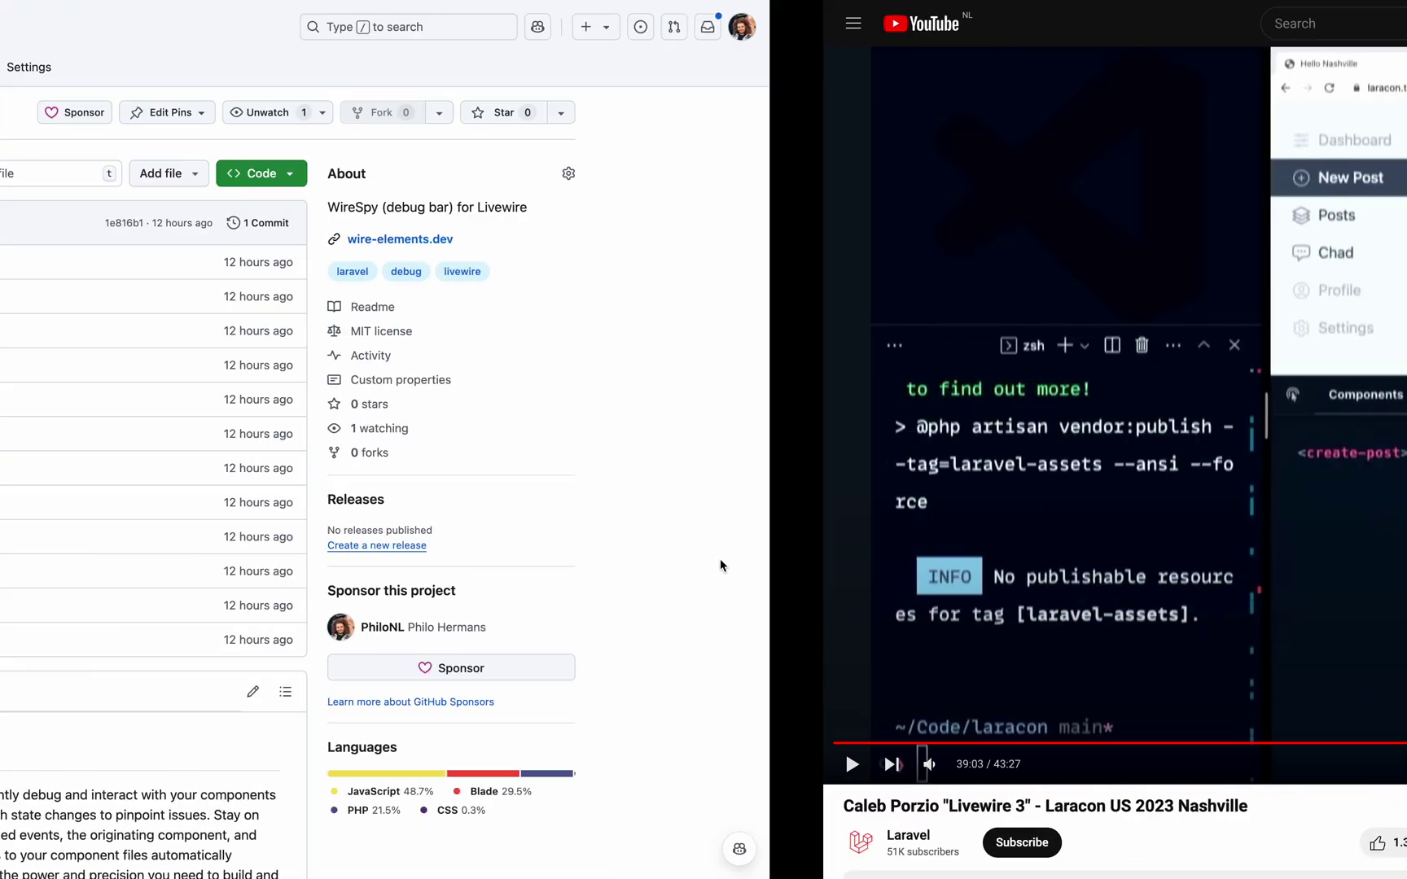